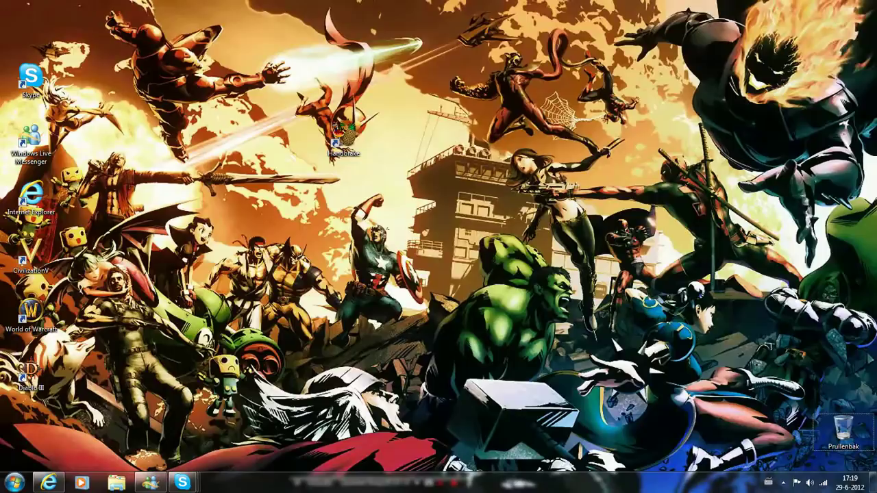
Open a new Internet Explorer window, search Google for handbrake.fr and go to the site's download page
left_click(48, 483)
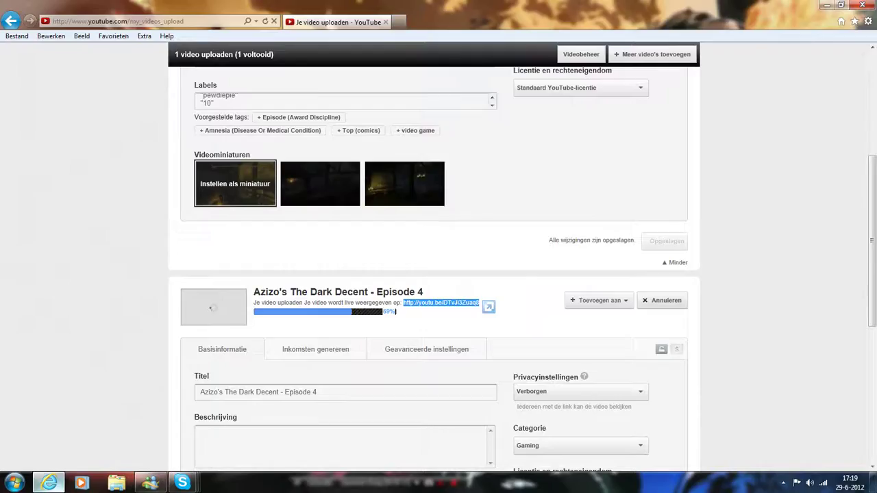
left_click(48, 482)
left_click(15, 482)
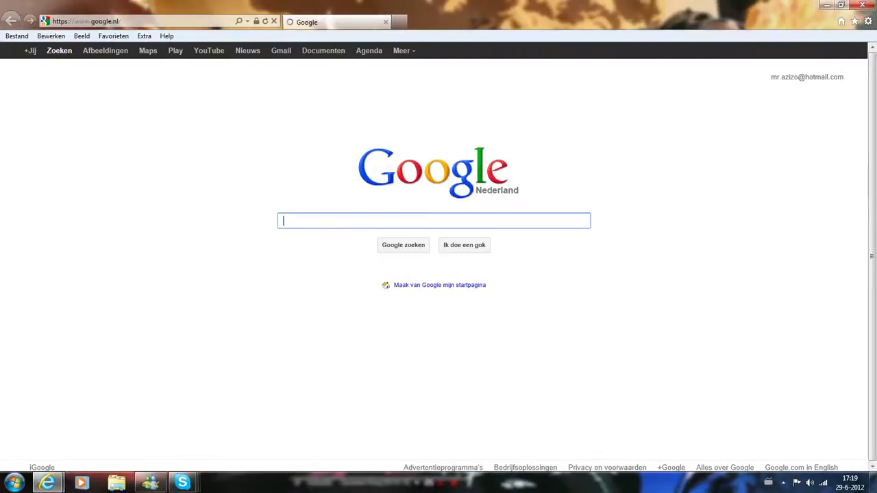
type("ha")
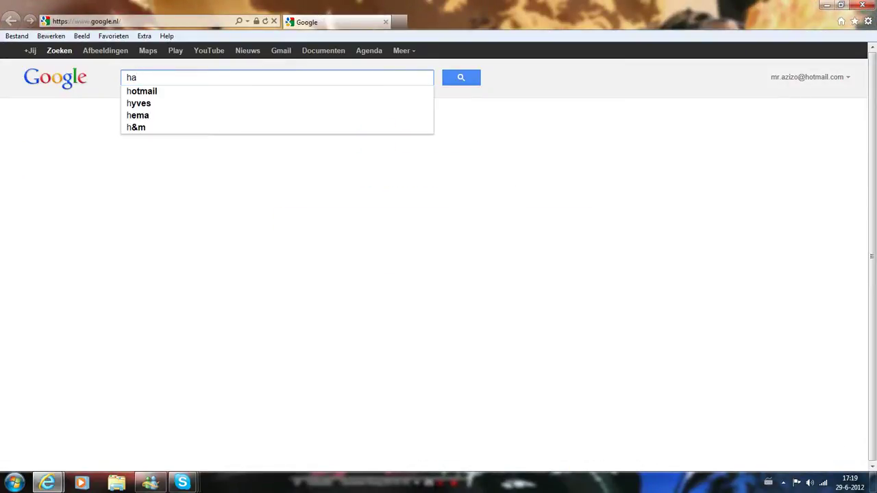
type("n")
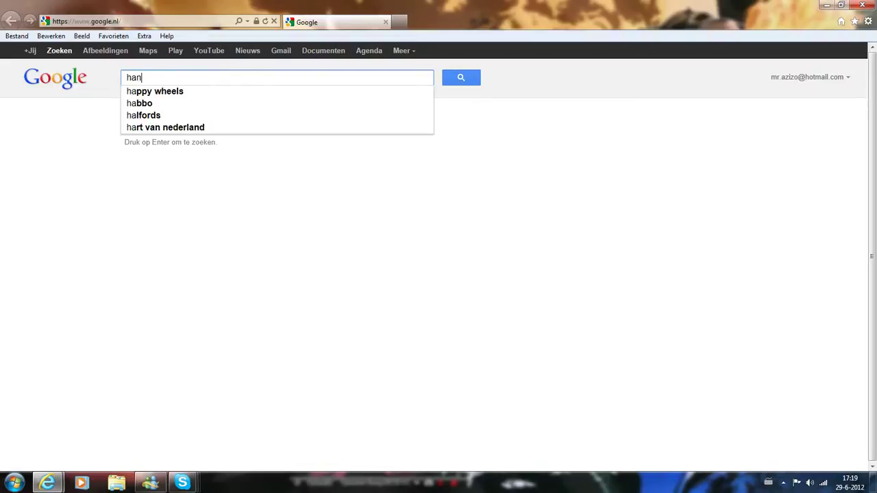
type("dbrake.fr")
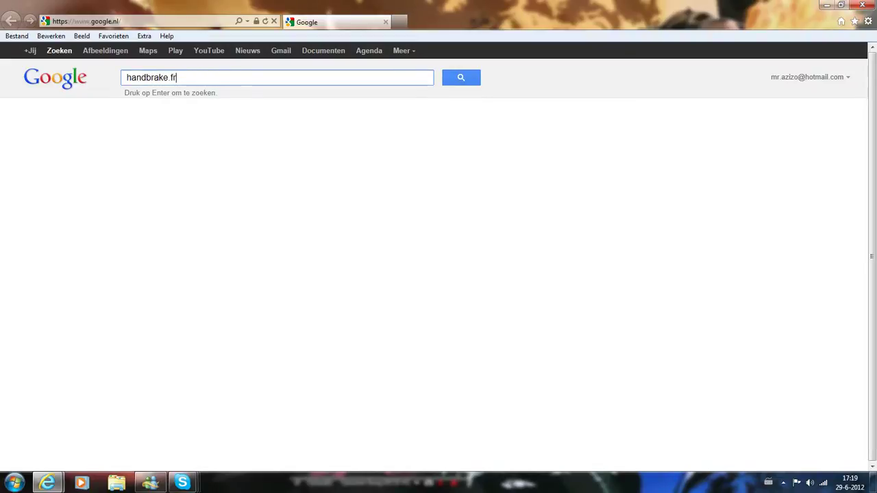
key("Return")
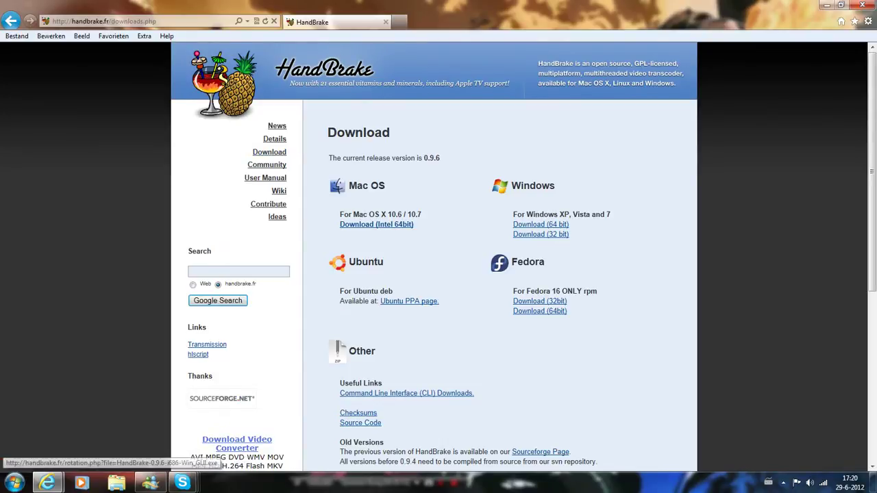
Examine the HandBrake download options for each operating system and close the browser window
scroll(541, 234, "down", 2)
scroll(540, 234, "down", 1)
scroll(541, 234, "up", 3)
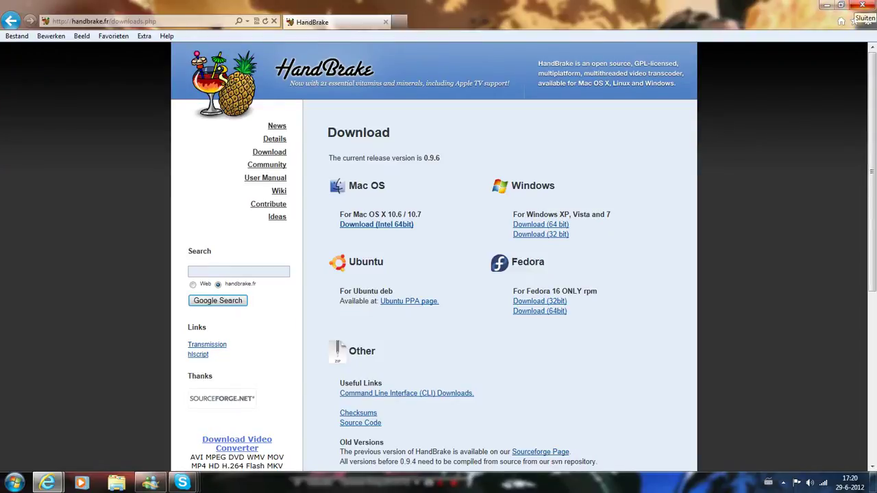
left_click(862, 6)
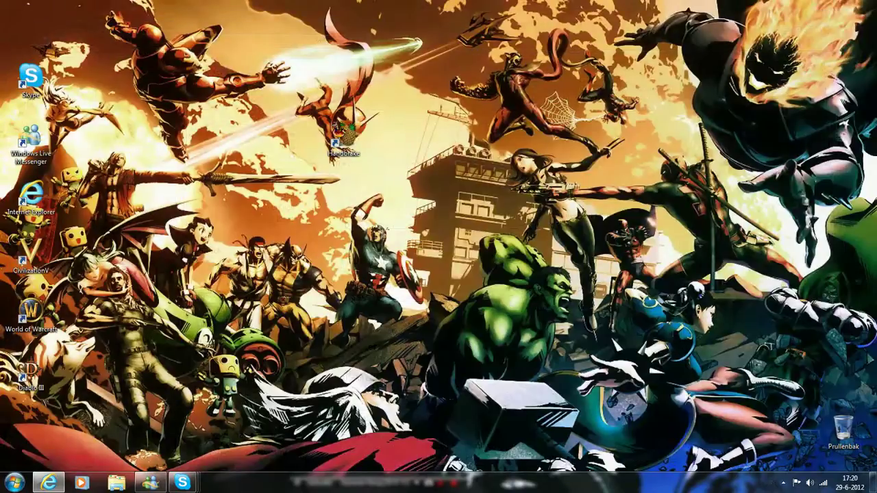
Move the Handbrake shortcut up to a clear spot near the upper middle of the desktop
left_click_drag(346, 137, 405, 80)
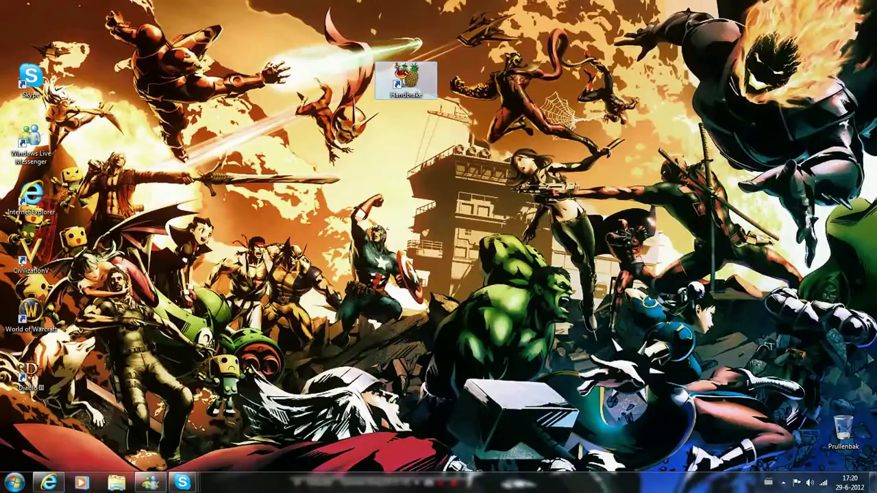
left_click_drag(471, 250, 298, 58)
left_click_drag(290, 14, 490, 192)
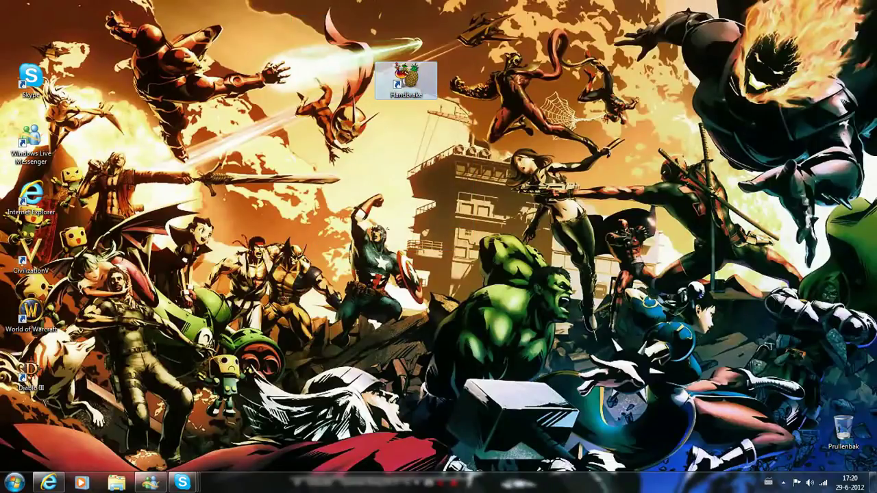
Launch HandBrake from its desktop shortcut and answer the queue recovery prompts so the main window opens
double_click(405, 80)
left_click(552, 294)
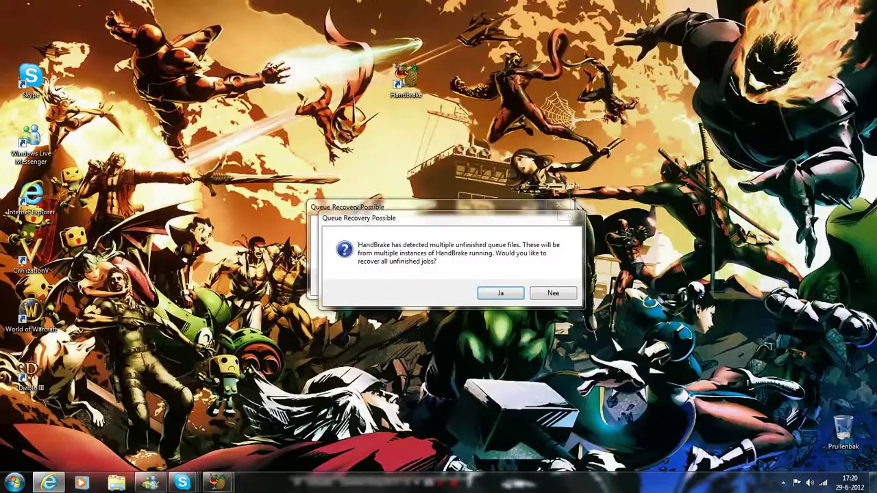
key("Return")
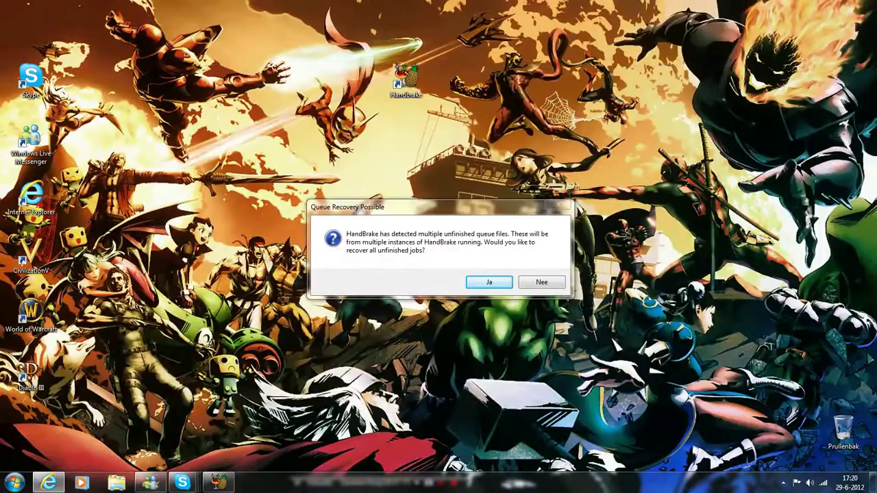
key("Return")
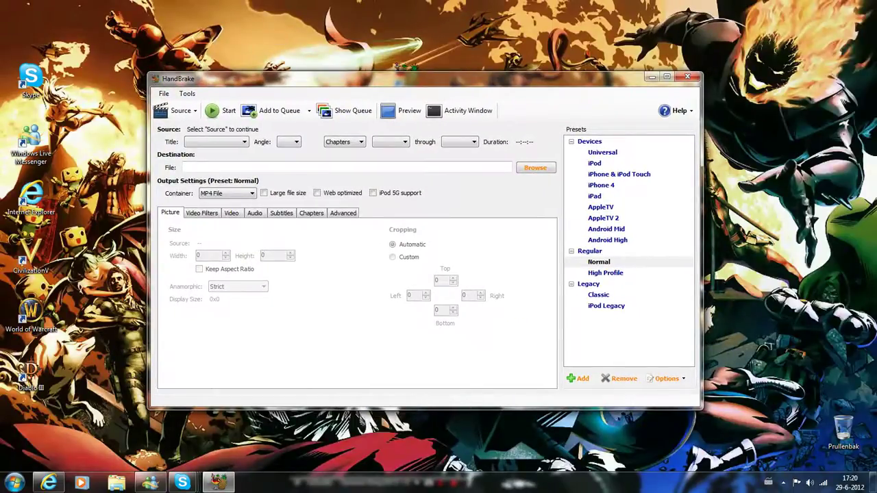
left_click(178, 110)
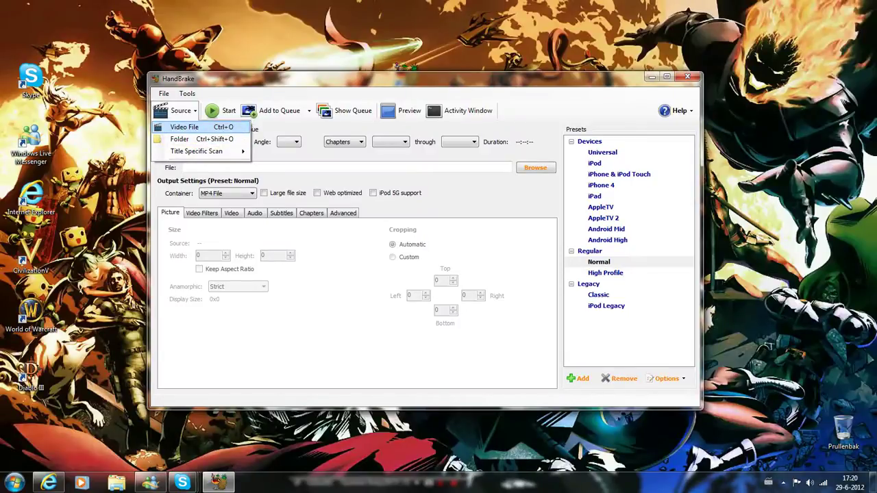
left_click(183, 127)
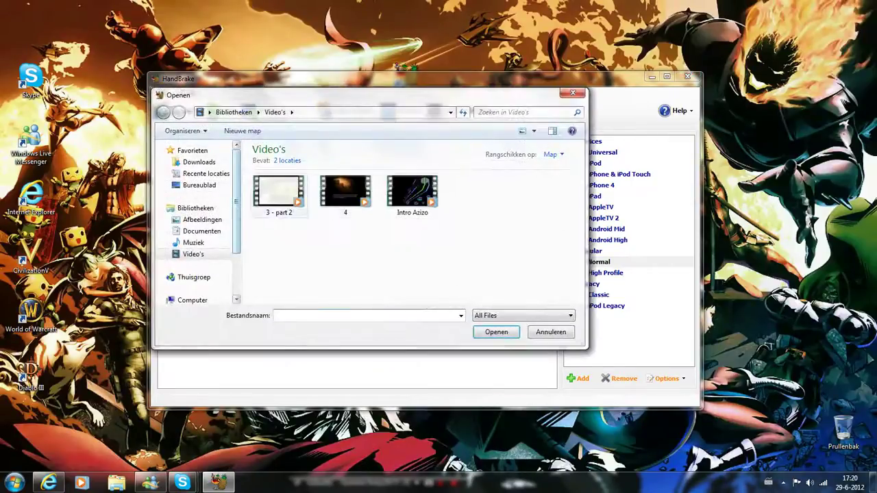
left_click(413, 195)
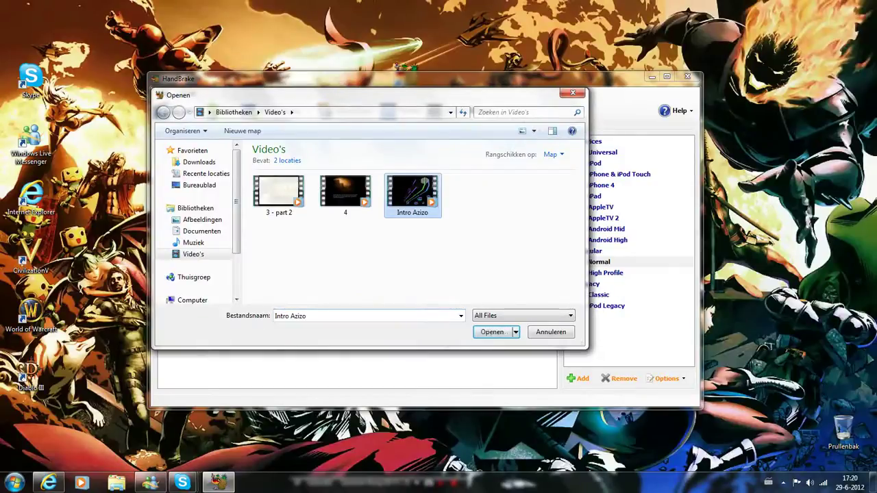
Open the Video's library in Windows Explorer and locate the Intro Azizo source video
left_click(15, 483)
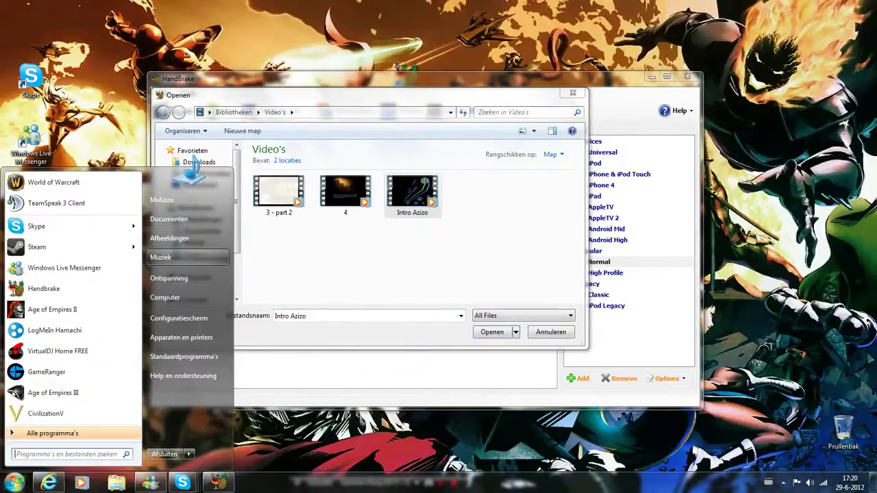
left_click(169, 219)
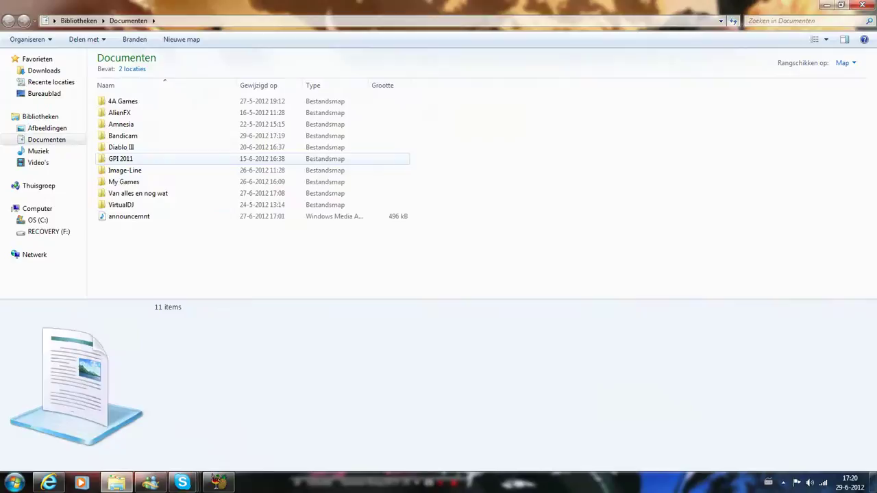
left_click(38, 162)
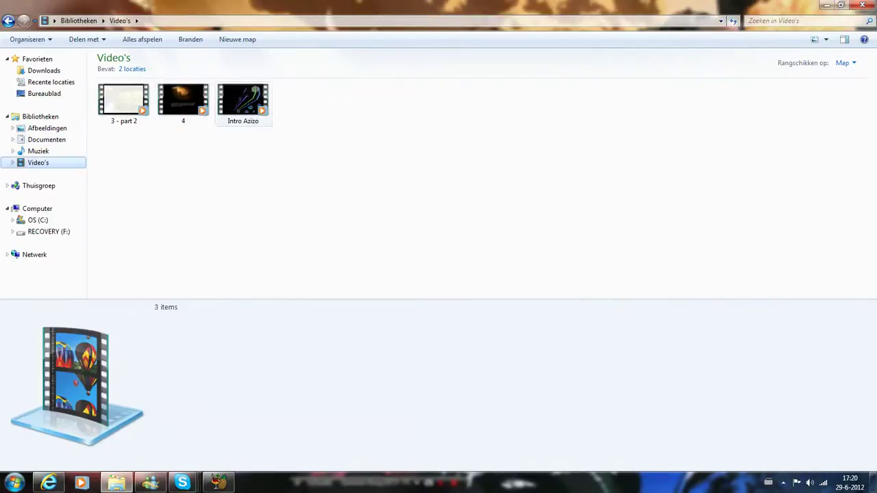
left_click(244, 104)
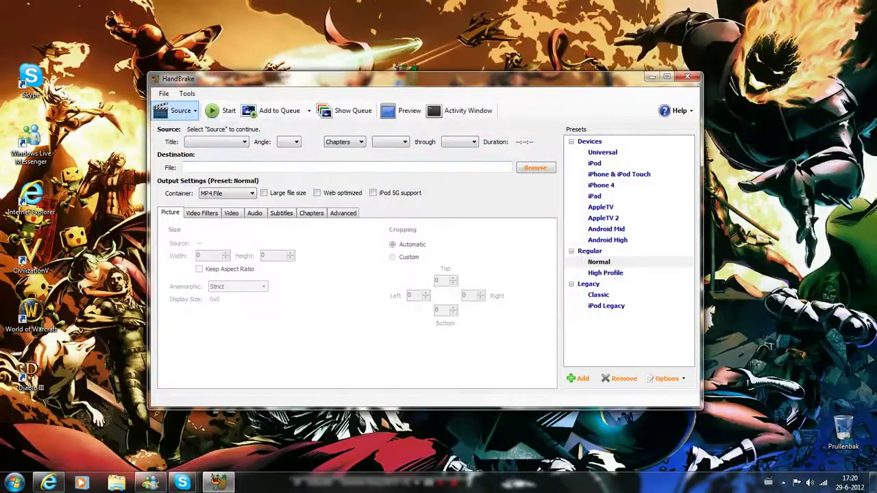
Load the Intro Azizo video from the Video's library as the HandBrake source and dismiss the default path warning
left_click(180, 110)
left_click(183, 127)
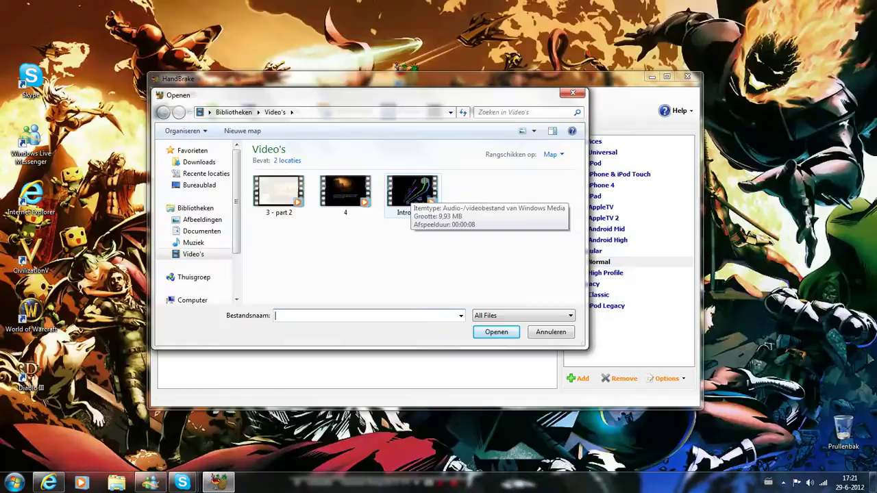
double_click(412, 192)
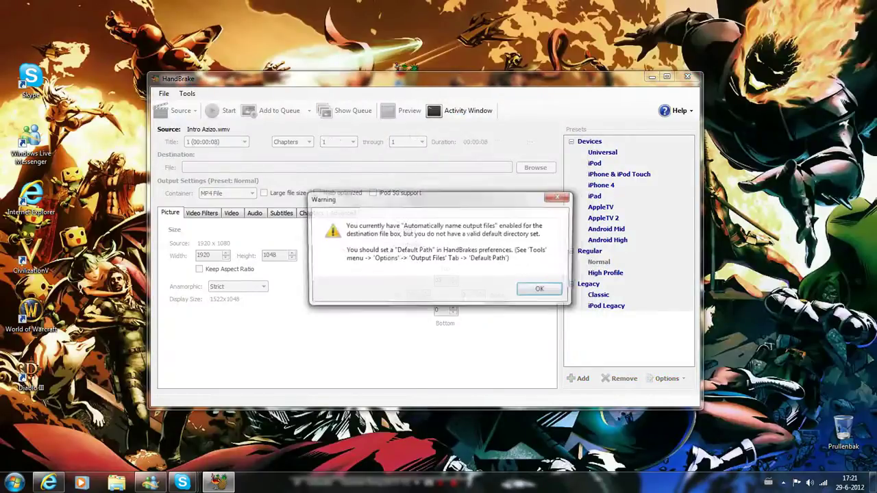
left_click(561, 286)
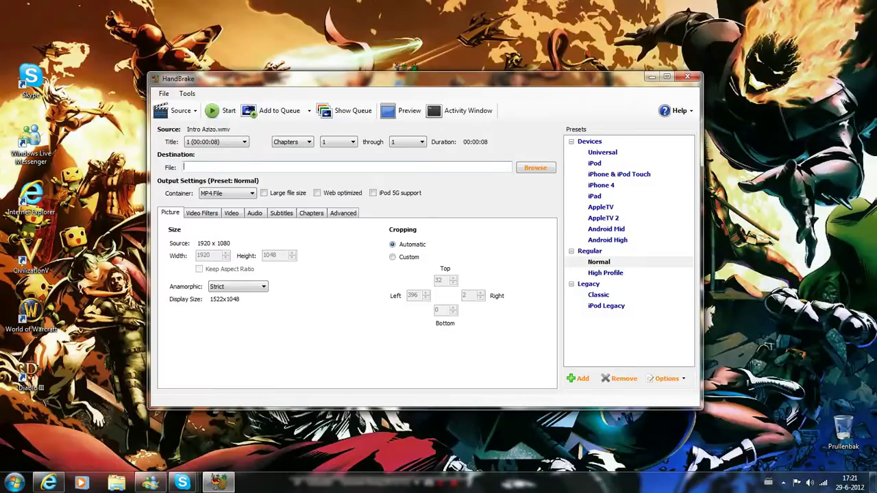
Set the destination to an MP4 file named Test Handbrake in the Video's library and start the encode
left_click(536, 168)
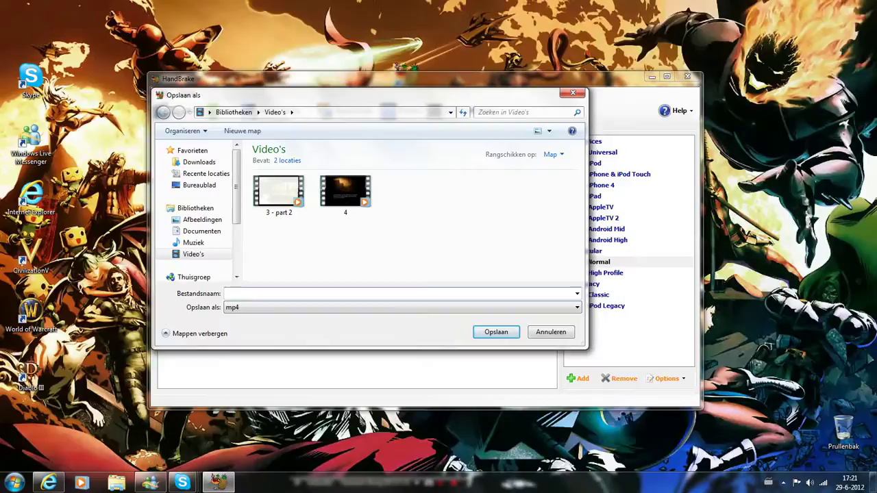
type("Test Handbrake")
key("Return")
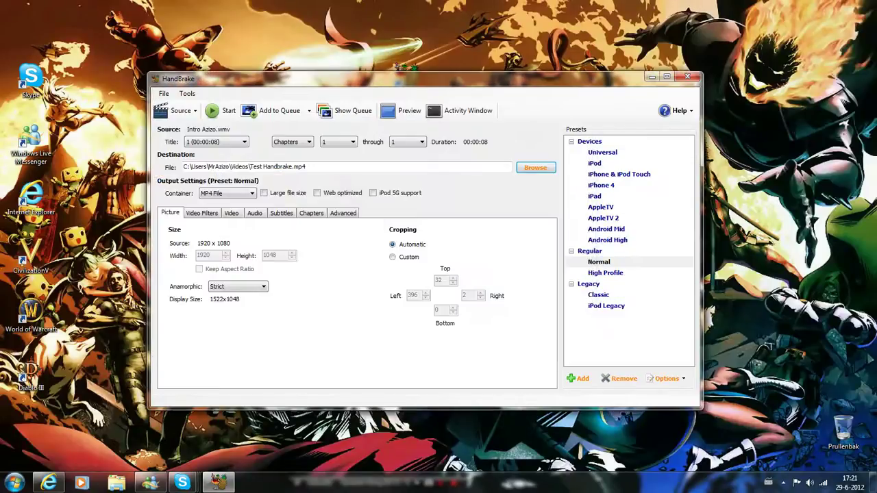
left_click(220, 111)
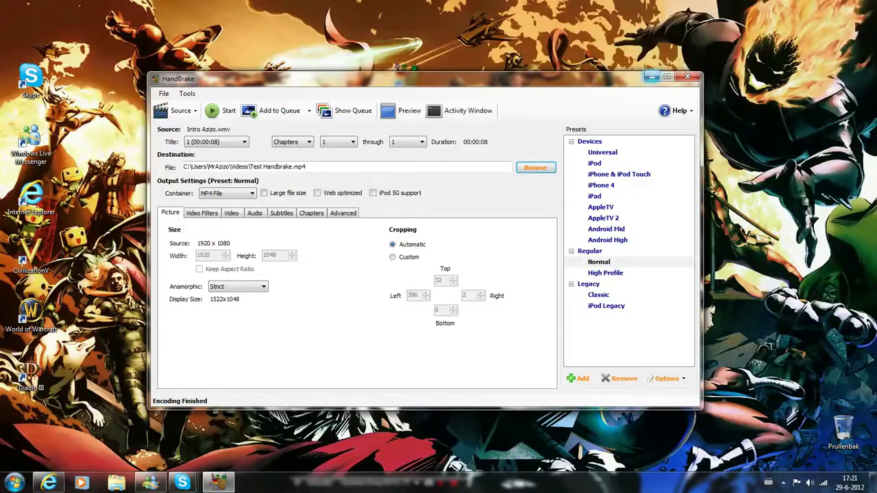
Minimise HandBrake and open the Video's library in Windows Explorer
left_click(651, 77)
left_click(15, 483)
left_click(169, 218)
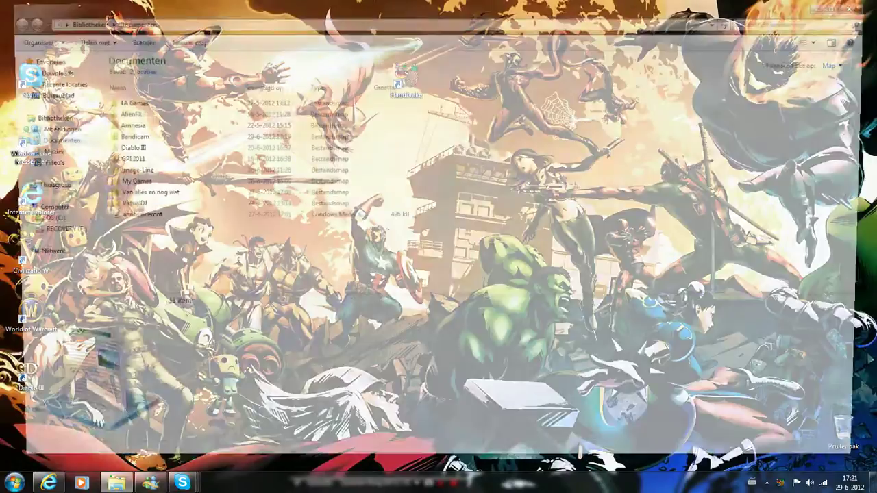
left_click(38, 163)
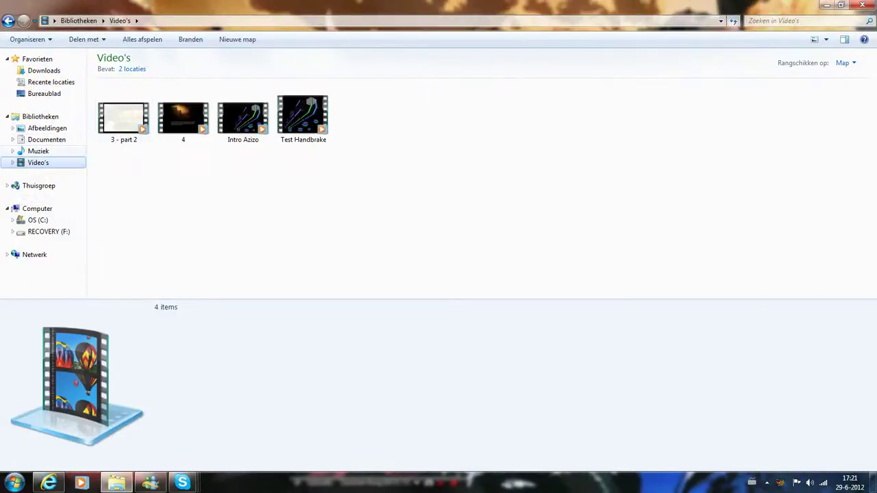
Compare the file size and video properties of Intro Azizo and Test Handbrake, and check the combined size of all videos
left_click(303, 114)
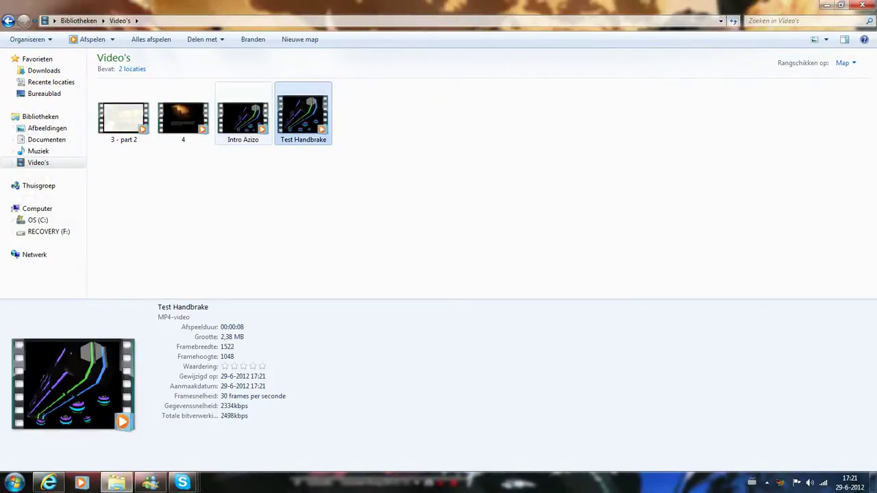
left_click(243, 118)
left_click(303, 114)
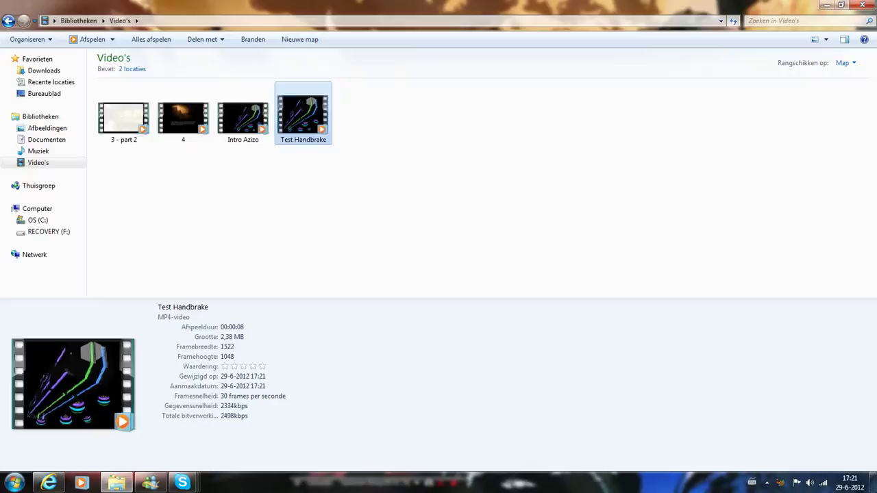
left_click(242, 118)
left_click(303, 113)
left_click_drag(97, 165, 429, 94)
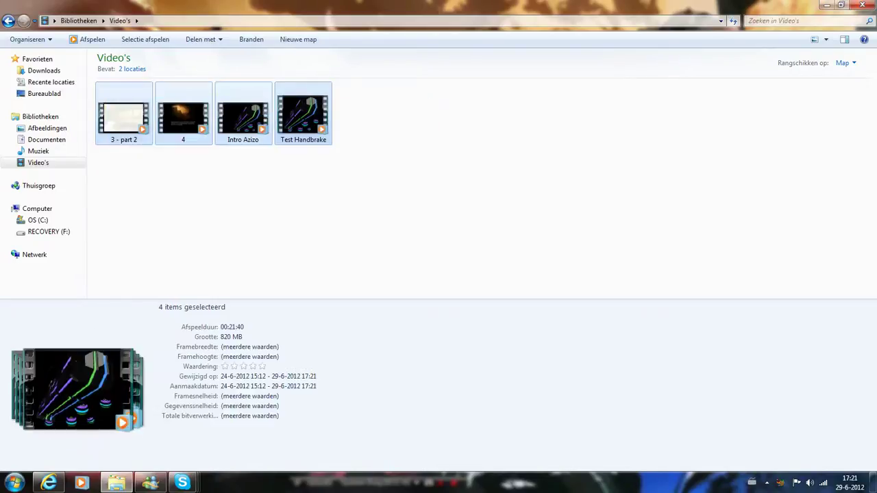
left_click(429, 95)
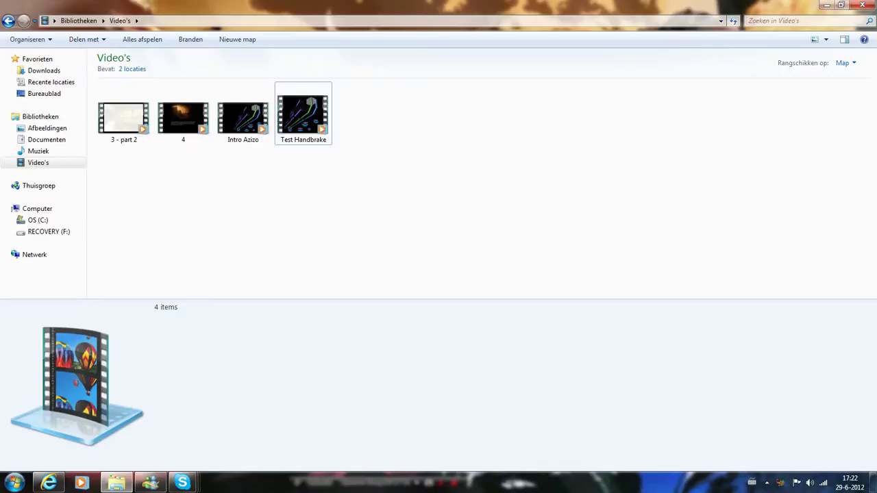
left_click(243, 118)
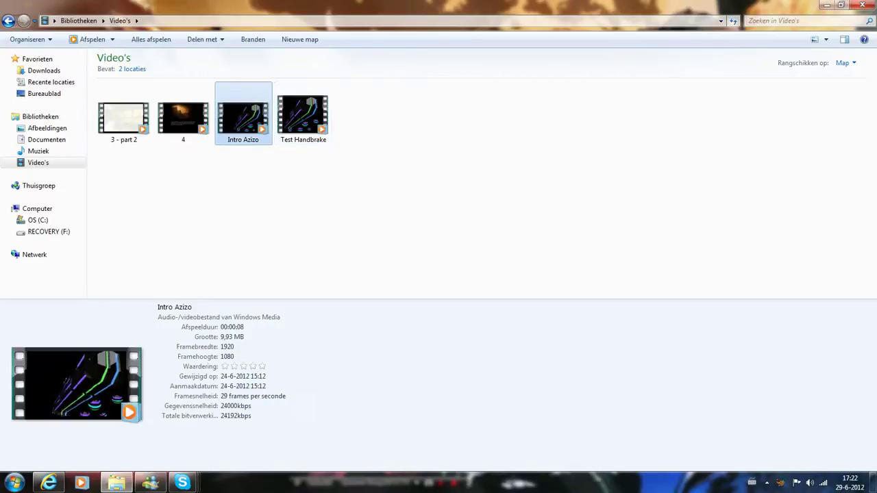
left_click(303, 118)
left_click(243, 118)
Play the Test Handbrake video to check its quality, and close the player and the Explorer window
left_click(303, 118)
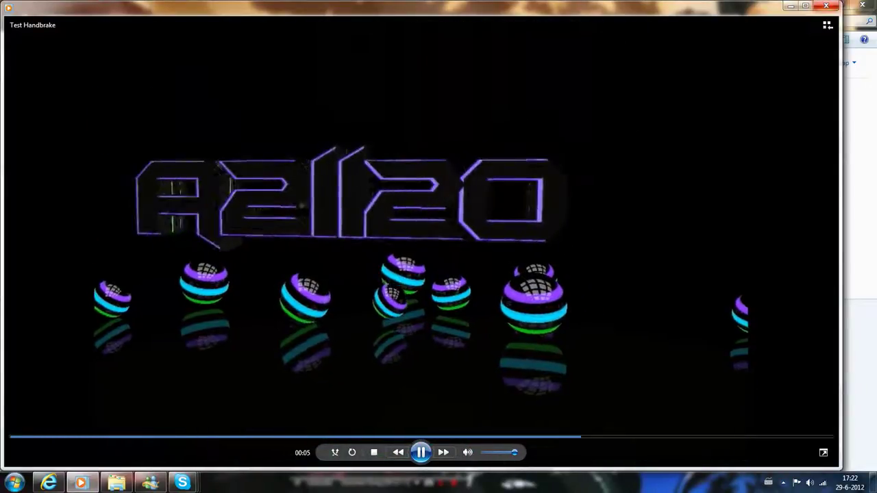
key("alt+F4")
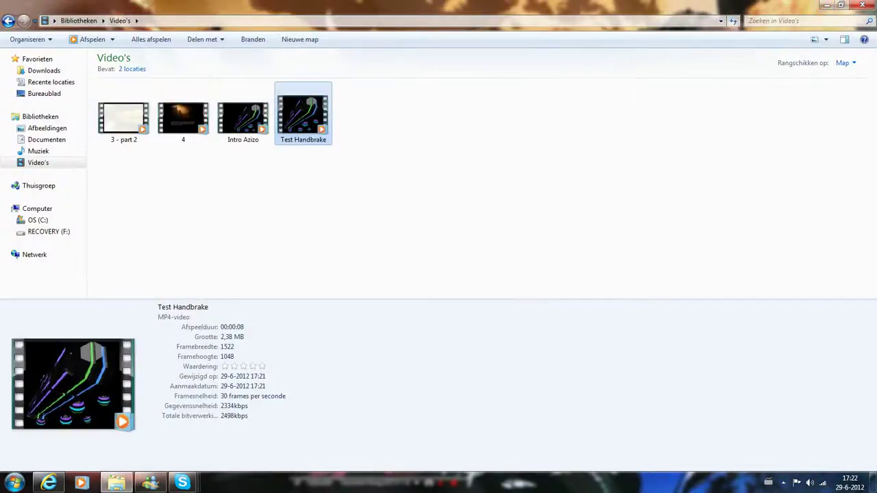
key("alt+F4")
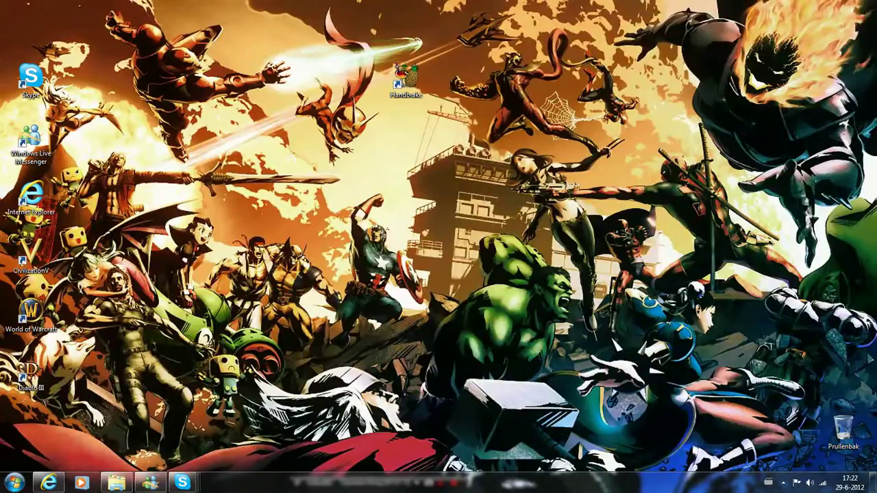